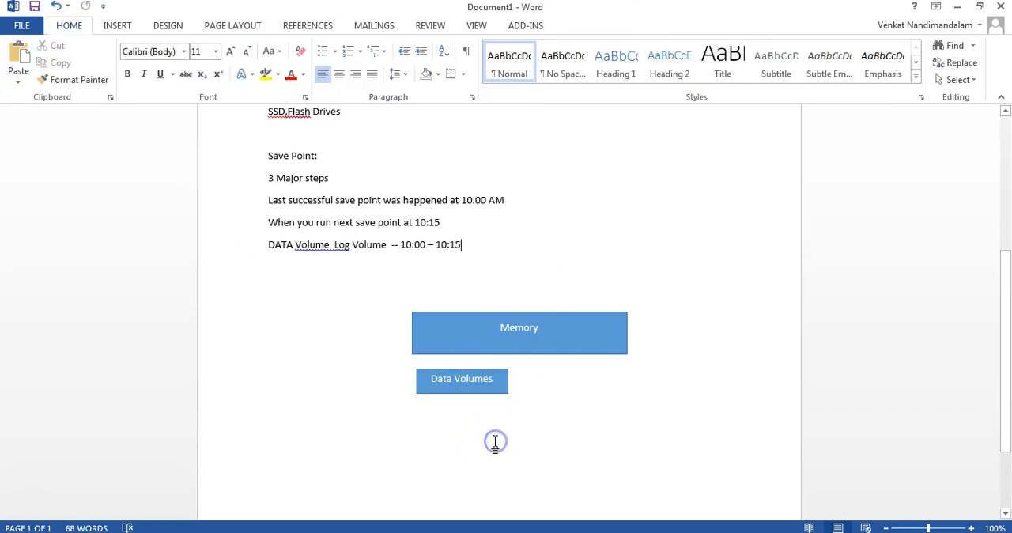
# - Place a copied box beside the Data Volumes box under Memory and label it Log Volumes
pyautogui.moveTo(332, 263); pyautogui.dragTo(563, 378)
pyautogui.write('Log Volumes')
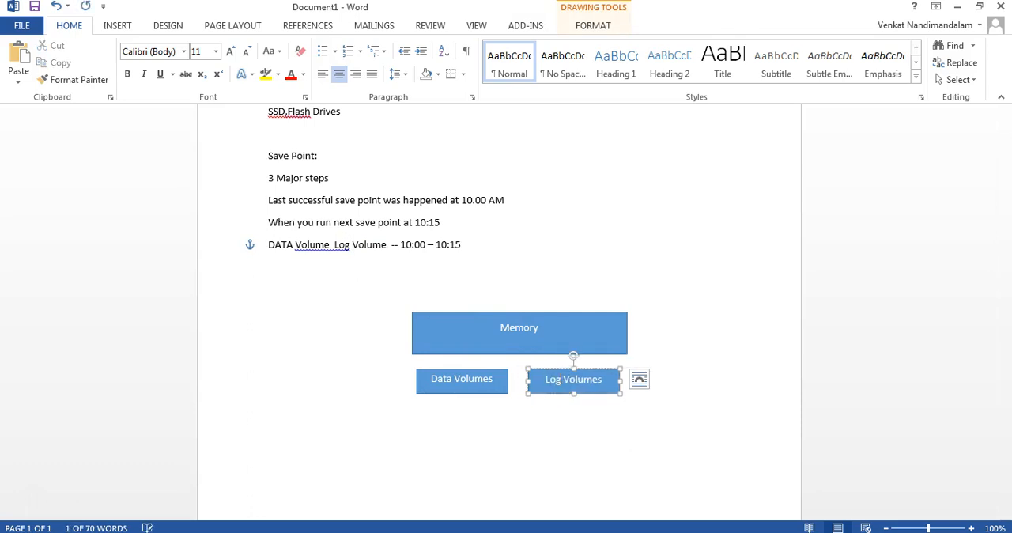
pyautogui.click(561, 445)
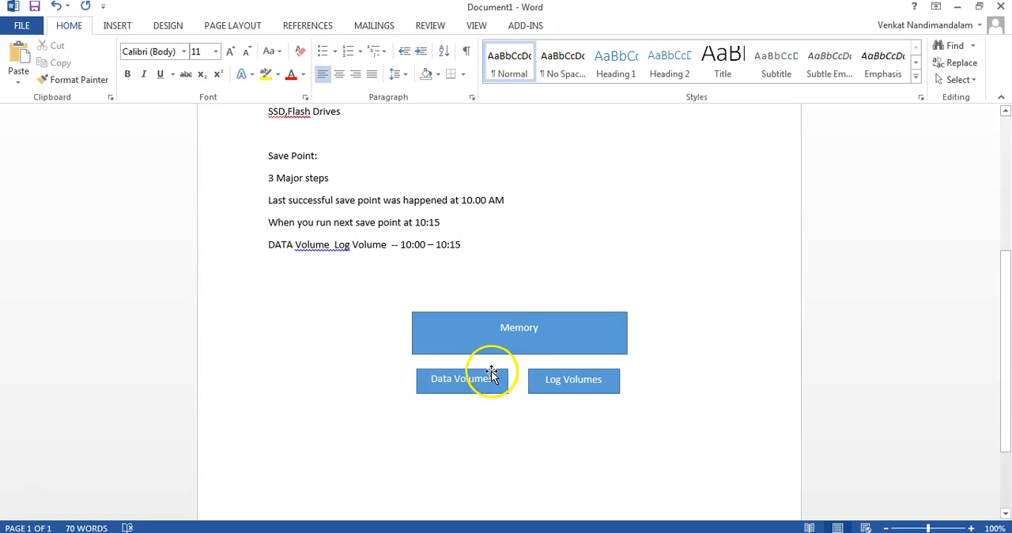
pyautogui.click(490, 373)
pyautogui.click(374, 370)
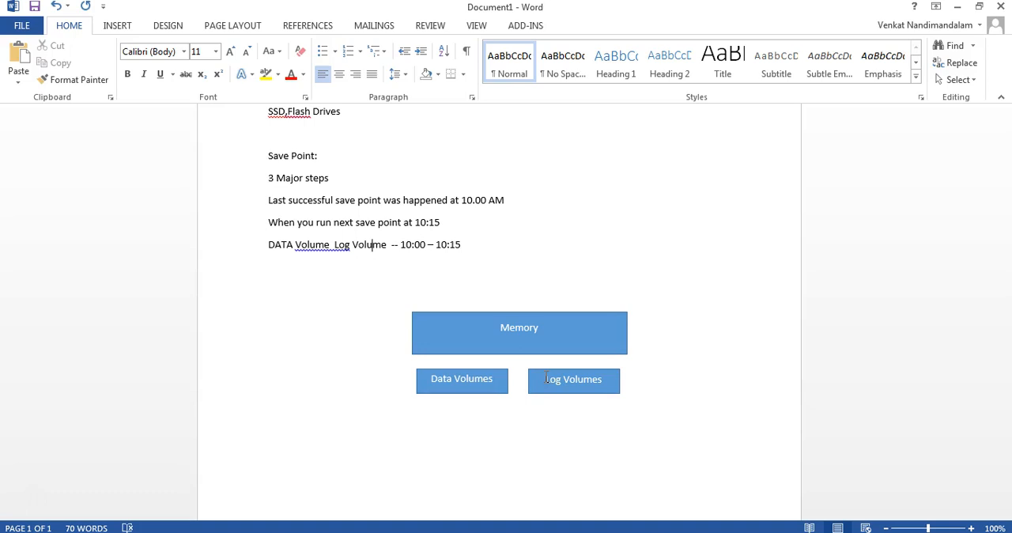
# - Draw a rectangle about 3.83" wide and 0.52" high below the Data Volumes and Log Volumes boxes
pyautogui.click(118, 26)
pyautogui.click(203, 77)
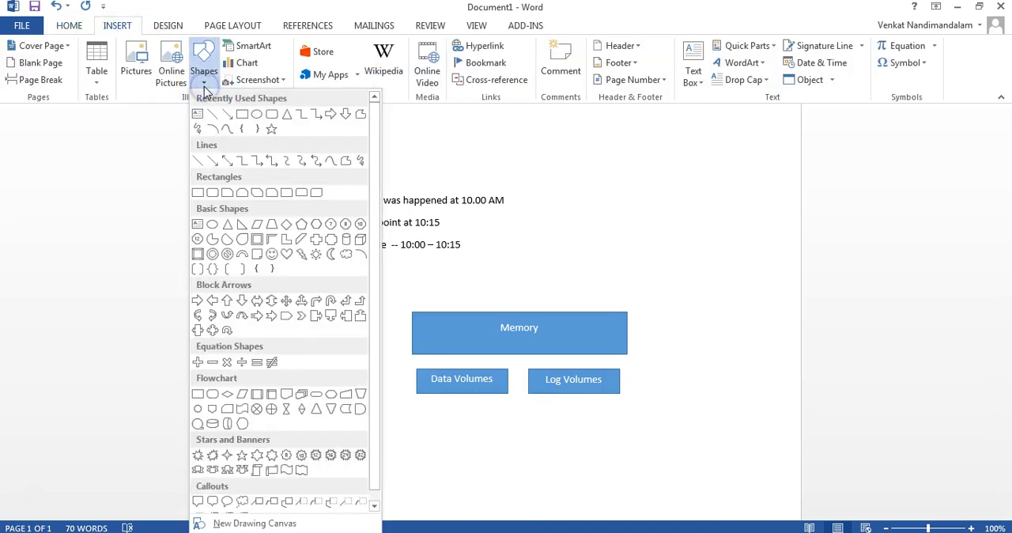
pyautogui.click(210, 114)
pyautogui.scroll(-3, 415, 411)
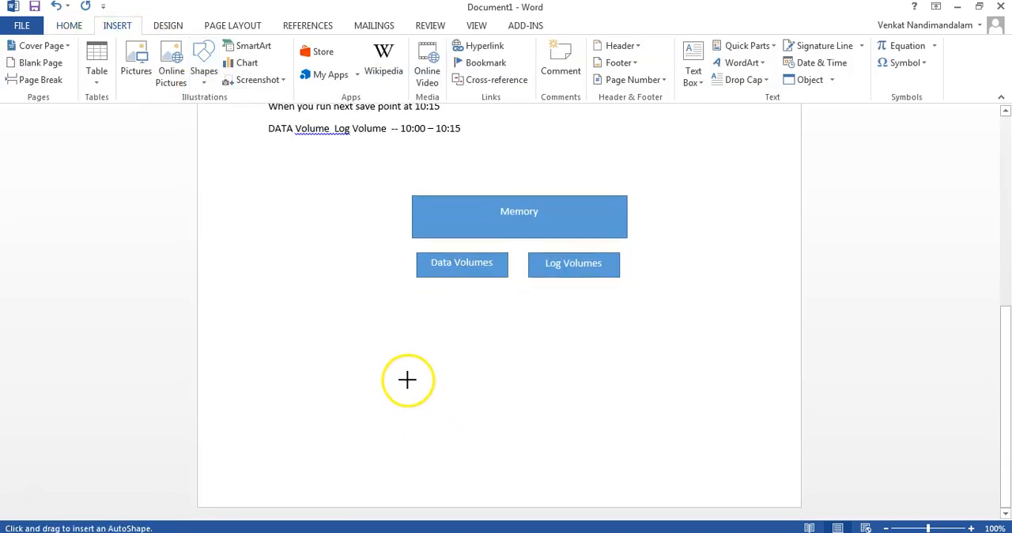
pyautogui.moveTo(385, 302); pyautogui.dragTo(658, 339)
# - Label the wide rectangle below the volume boxes External Backup
pyautogui.rightClick(579, 332)
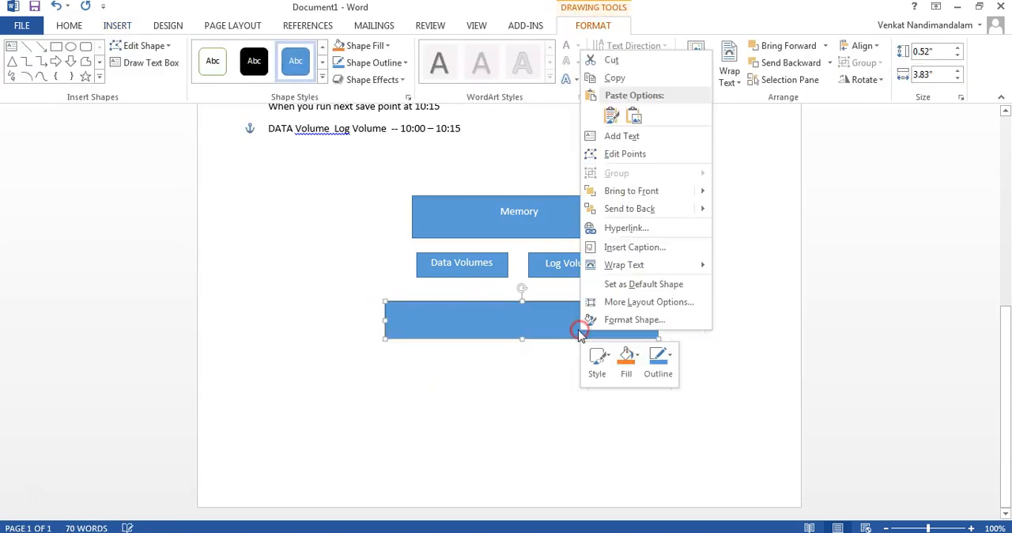
pyautogui.click(624, 136)
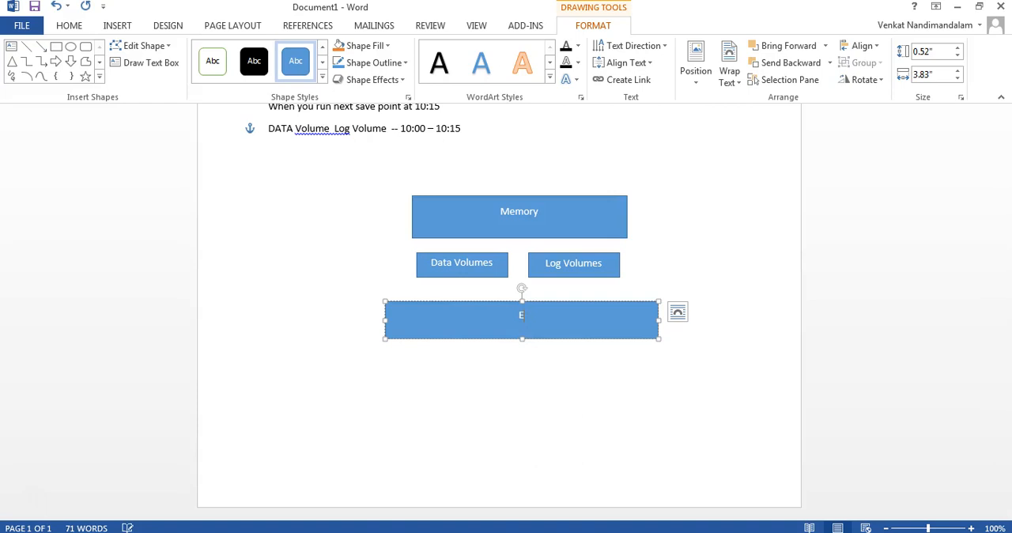
pyautogui.write('rnsal')
pyautogui.press('BackSpace')
pyautogui.press('BackSpace')
pyautogui.press('BackSpace')
pyautogui.press('BackSpace')
pyautogui.press('BackSpace')
pyautogui.press('BackSpace')
pyautogui.write('nal Backup')
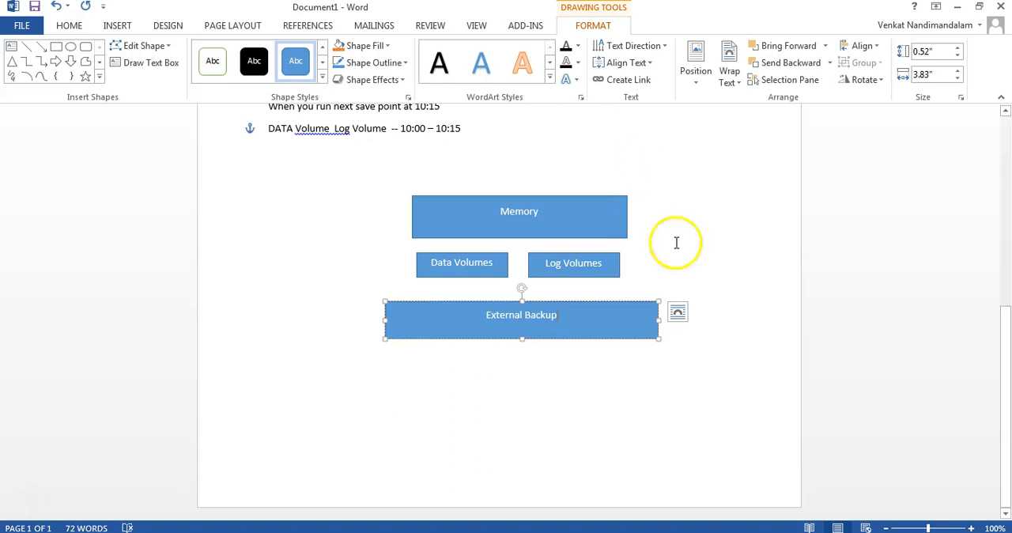
pyautogui.click(674, 427)
# - Copy the Data Volumes box and place the duplicate inside the left end of the External Backup rectangle
pyautogui.click(487, 276)
pyautogui.click(440, 411)
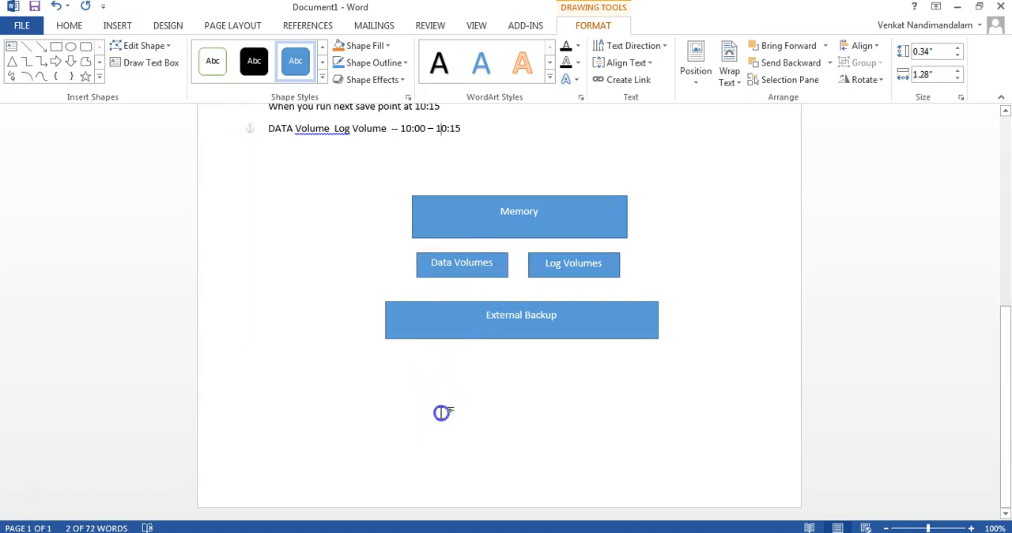
pyautogui.hotkey('ctrl', 'v')
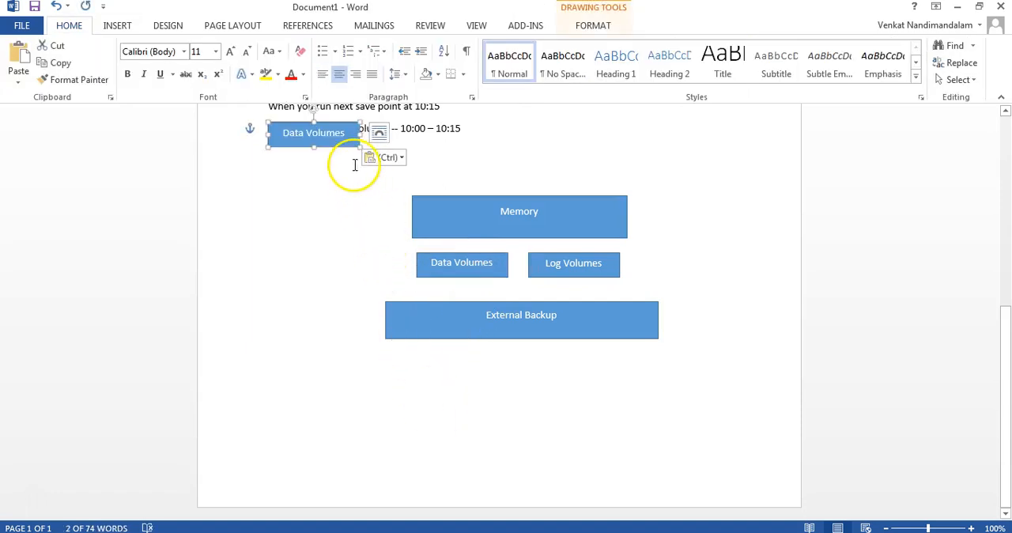
pyautogui.moveTo(344, 145); pyautogui.dragTo(466, 341)
pyautogui.click(347, 326)
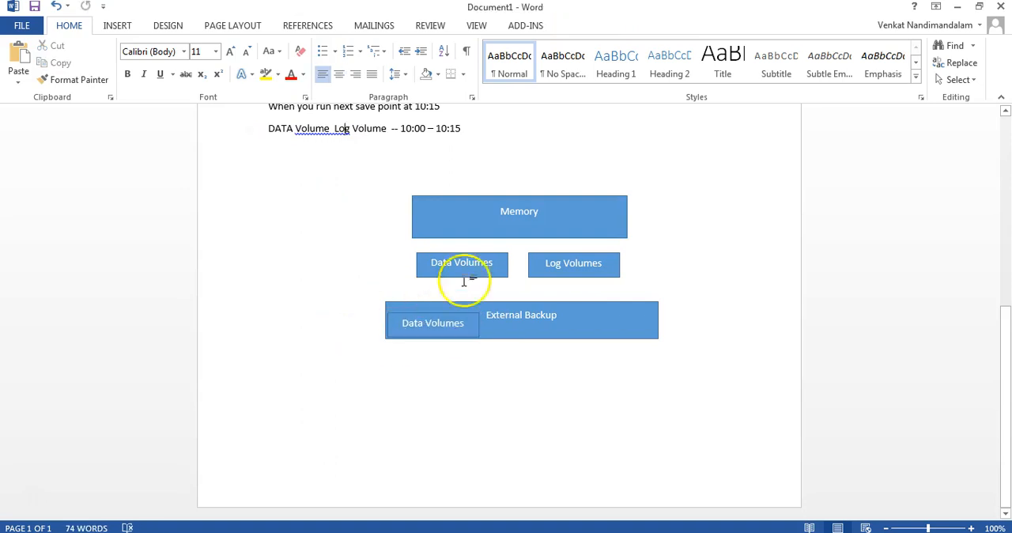
# - Copy the Log Volumes box and place the duplicate inside the right end of the External Backup rectangle
pyautogui.click(542, 274)
pyautogui.hotkey('ctrl', 'c')
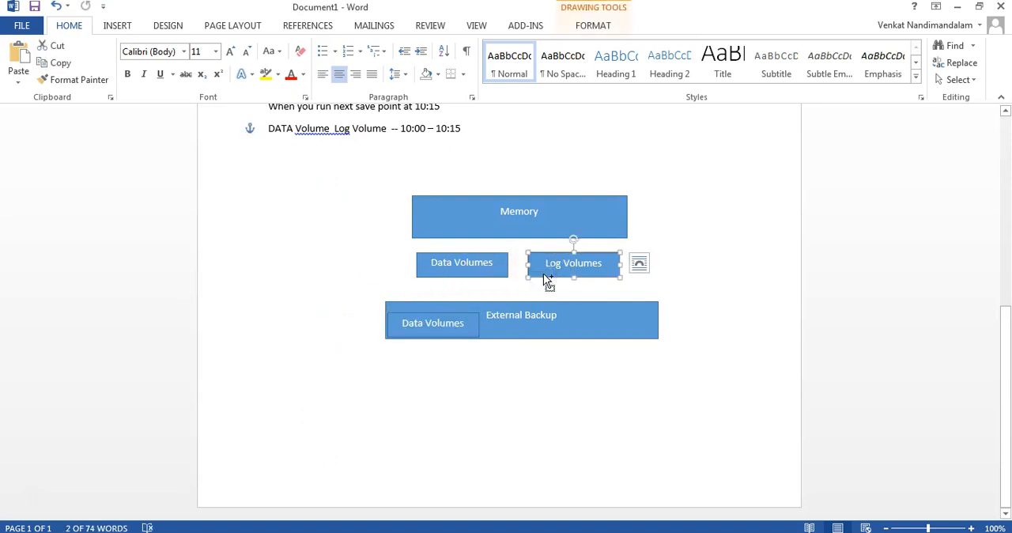
pyautogui.click(479, 416)
pyautogui.hotkey('ctrl', 'v')
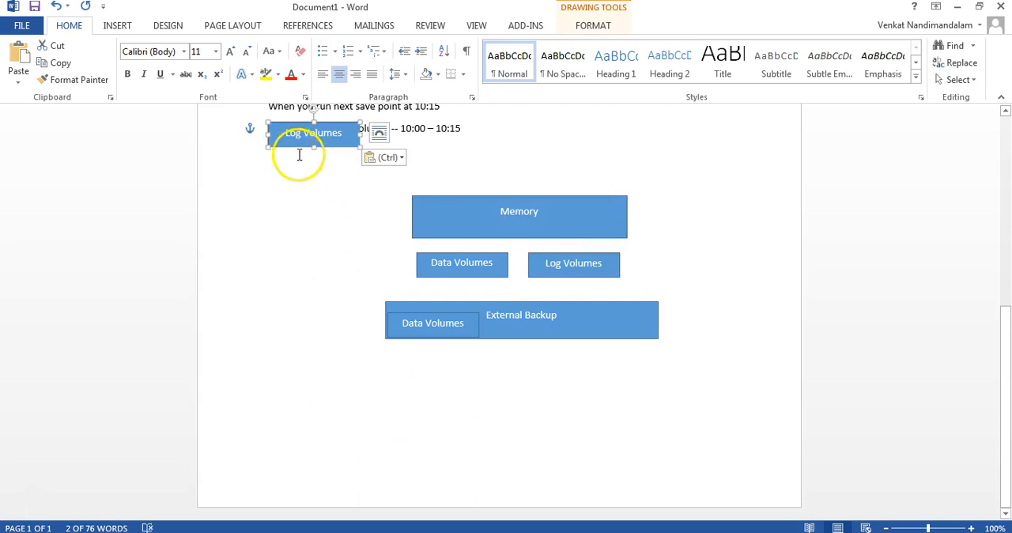
pyautogui.moveTo(295, 148); pyautogui.dragTo(592, 336)
pyautogui.click(593, 377)
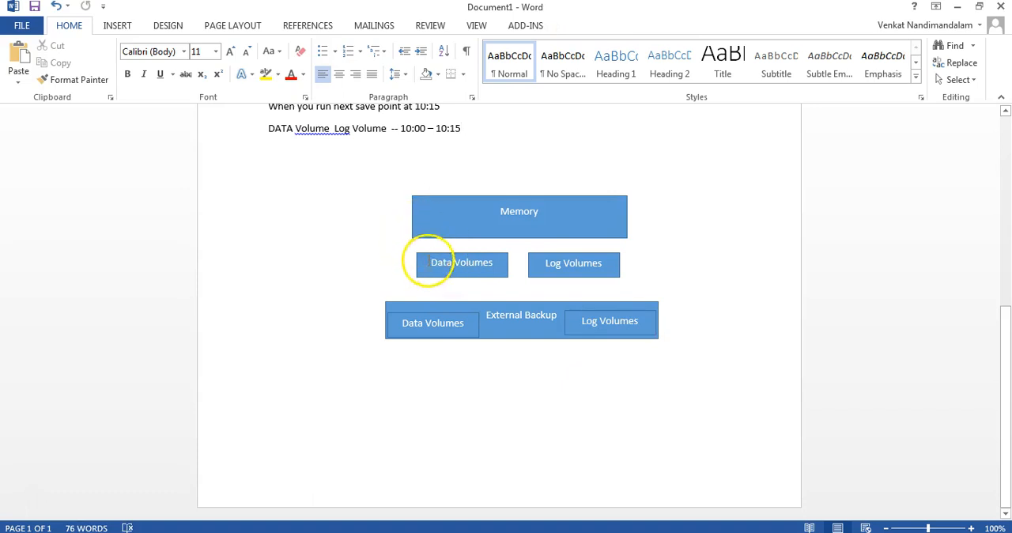
pyautogui.click(437, 264)
pyautogui.click(572, 269)
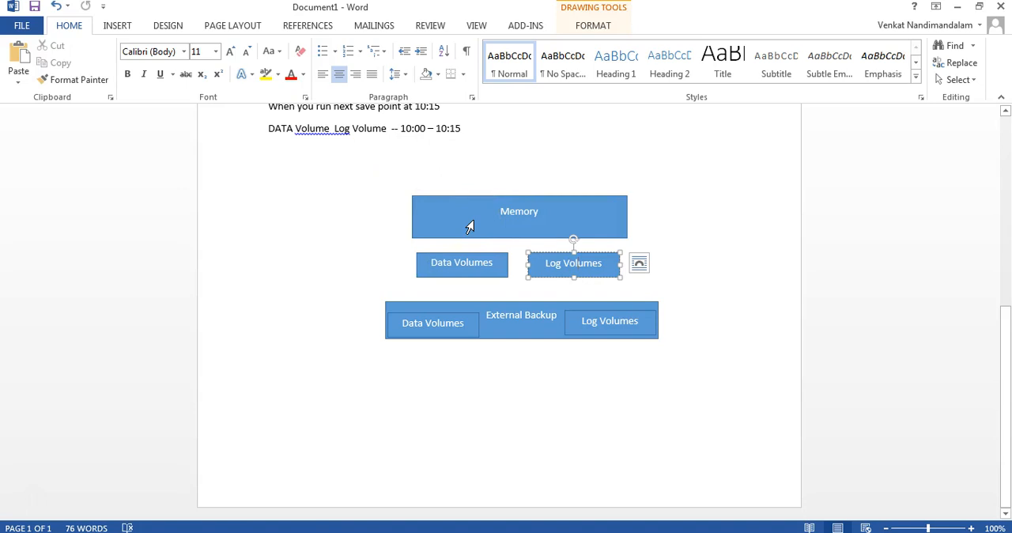
pyautogui.click(512, 417)
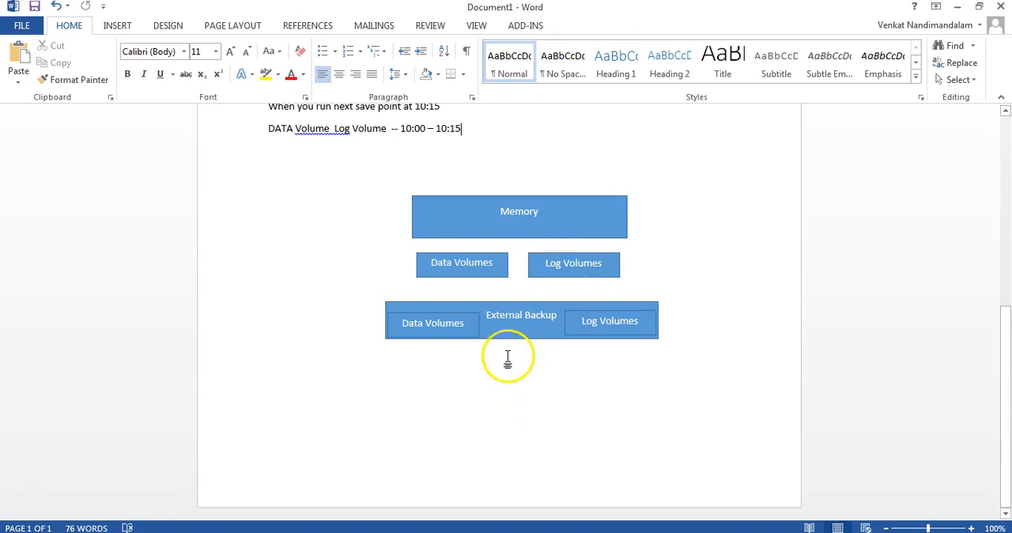
pyautogui.click(451, 273)
pyautogui.click(564, 274)
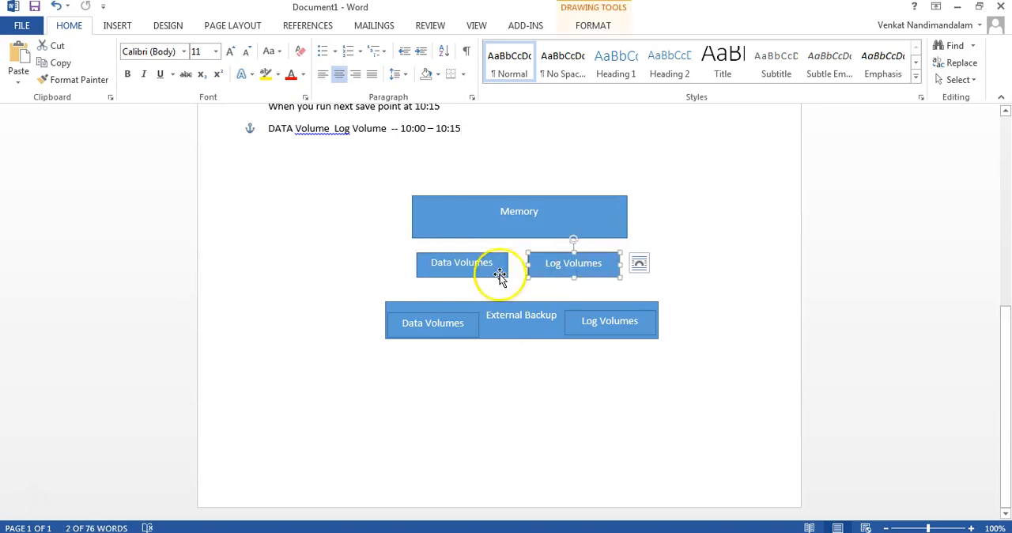
pyautogui.click(340, 313)
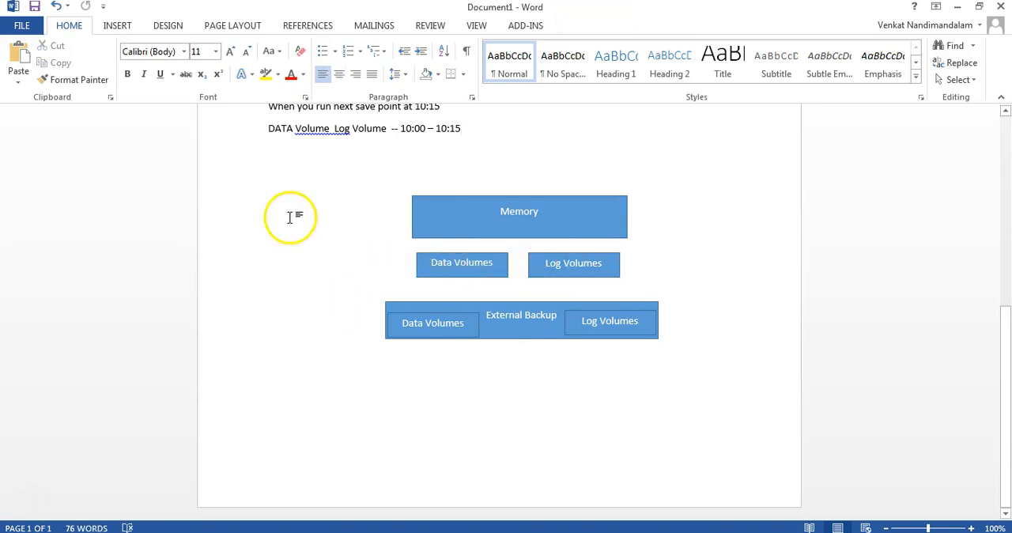
# - Draw a rectangle about 1.6" wide and 0.32" high just below the External Backup rectangle
pyautogui.click(117, 25)
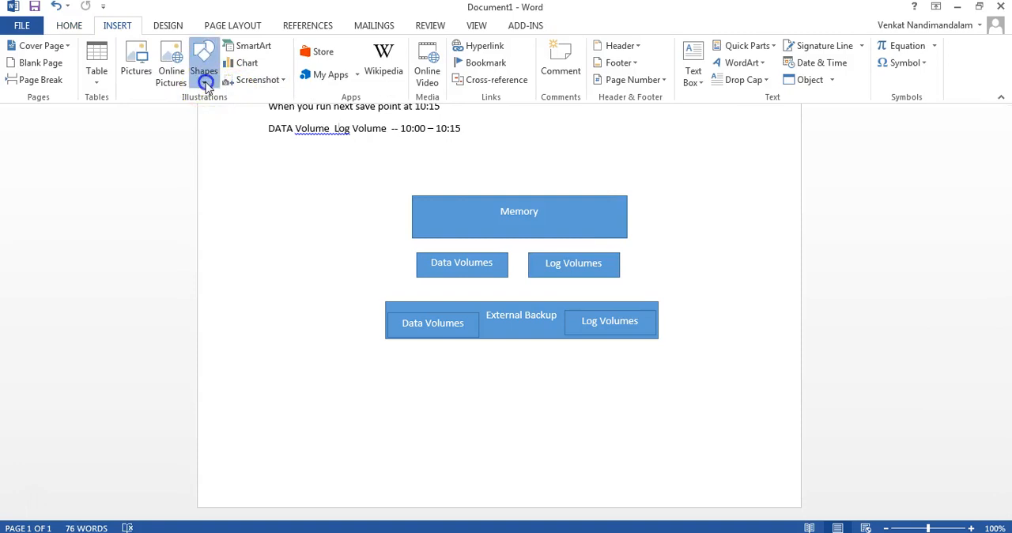
pyautogui.click(204, 72)
pyautogui.click(232, 112)
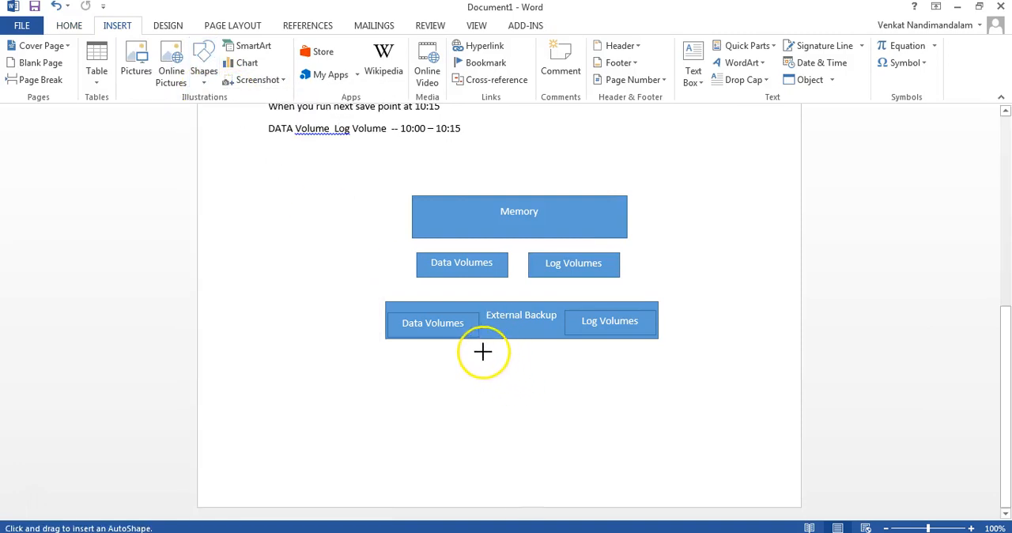
pyautogui.moveTo(478, 347); pyautogui.dragTo(592, 368)
# - Label the small rectangle below External Backup with the text Configuration Files
pyautogui.rightClick(515, 355)
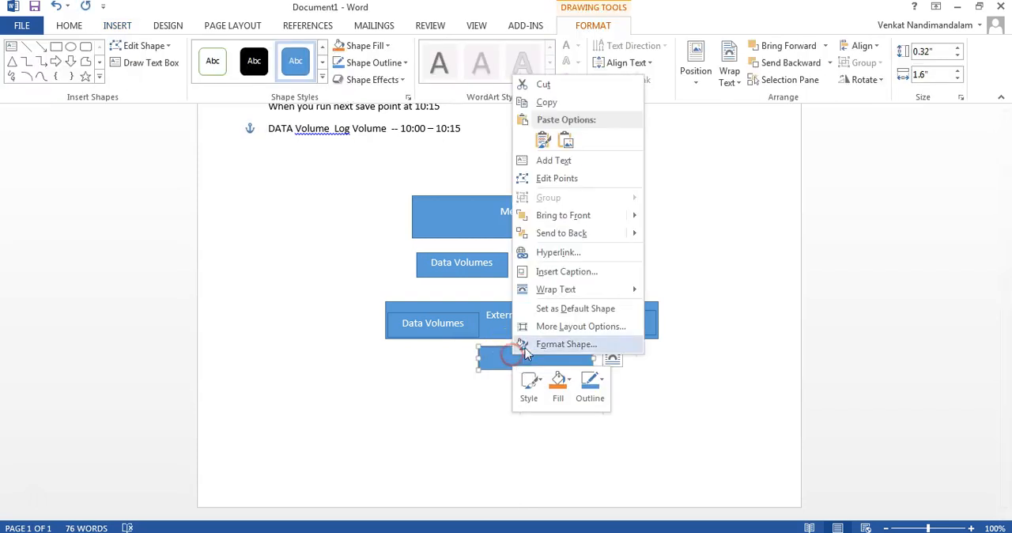
pyautogui.click(544, 161)
pyautogui.write('Configurati')
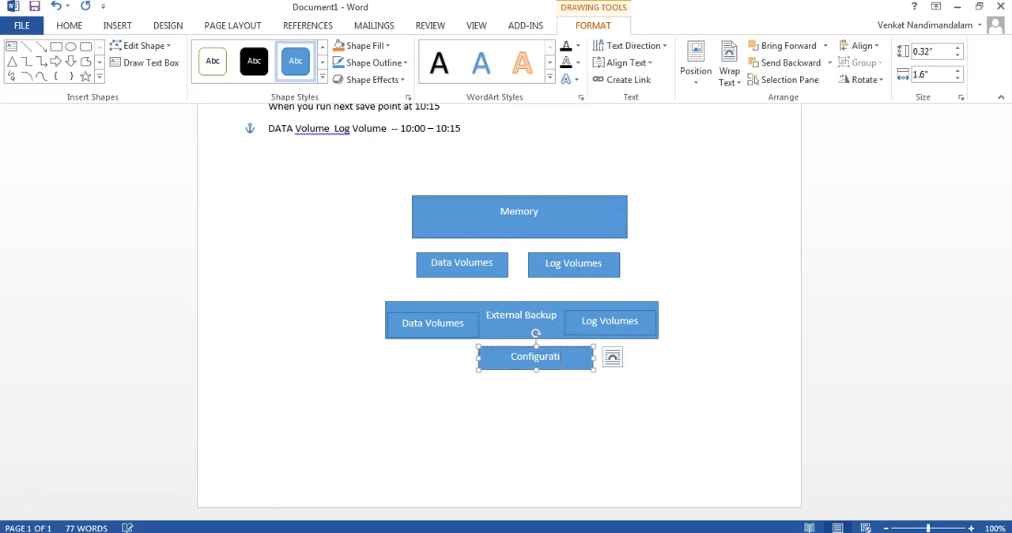
pyautogui.write('on Files')
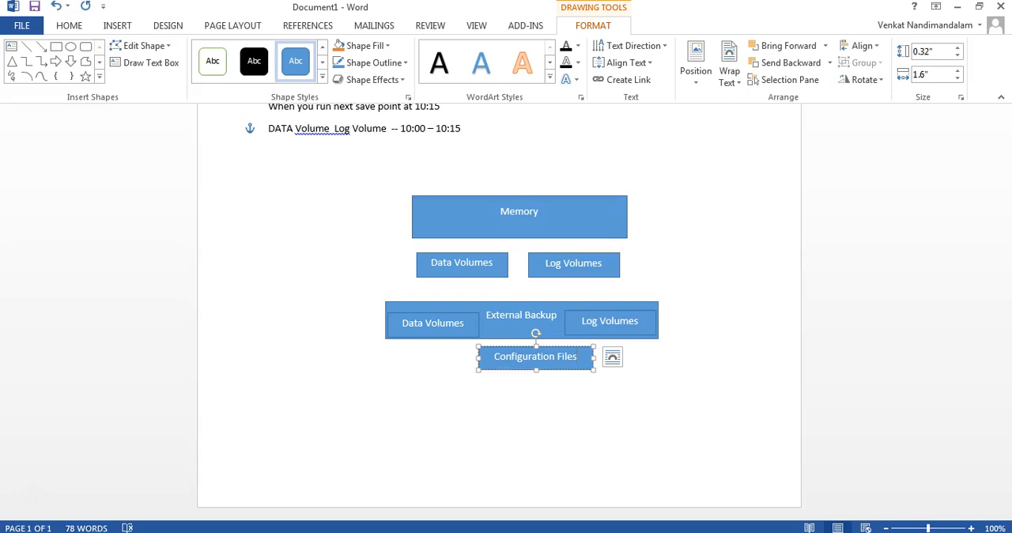
pyautogui.click(501, 388)
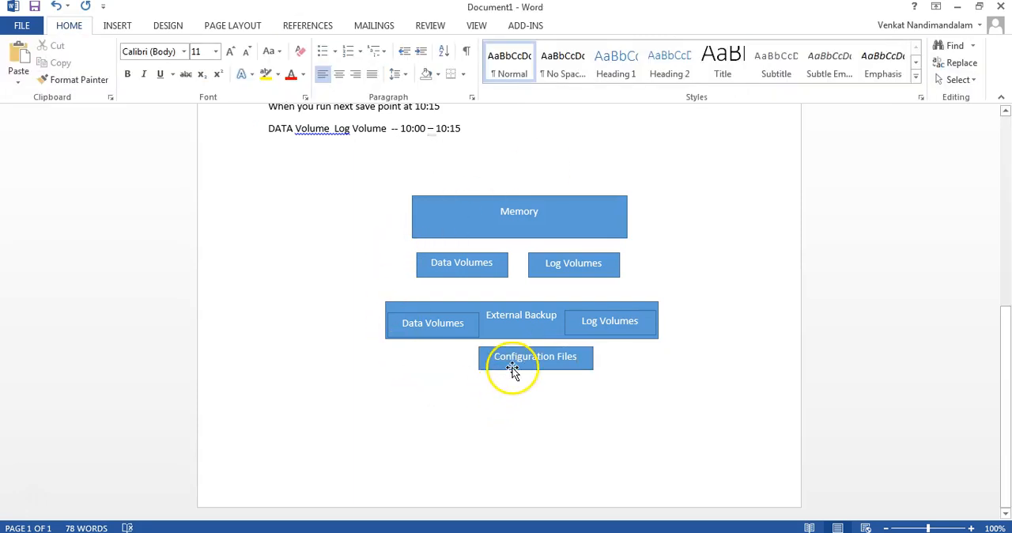
pyautogui.click(513, 371)
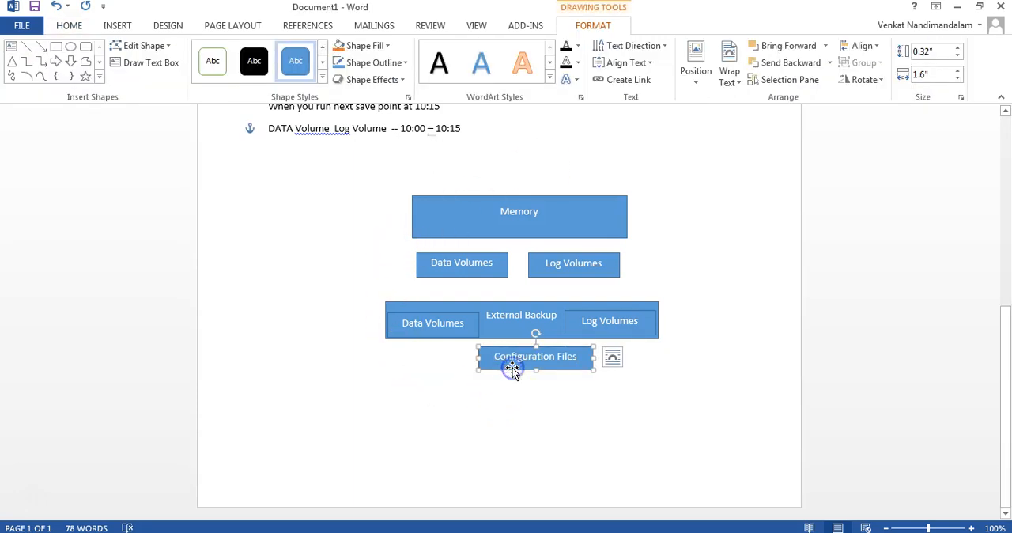
pyautogui.doubleClick(397, 313)
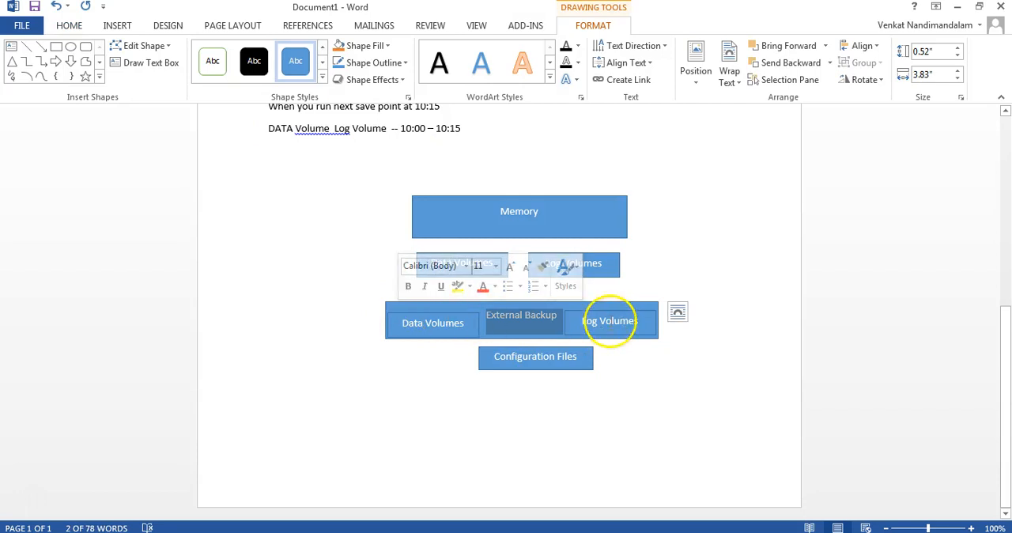
pyautogui.click(487, 434)
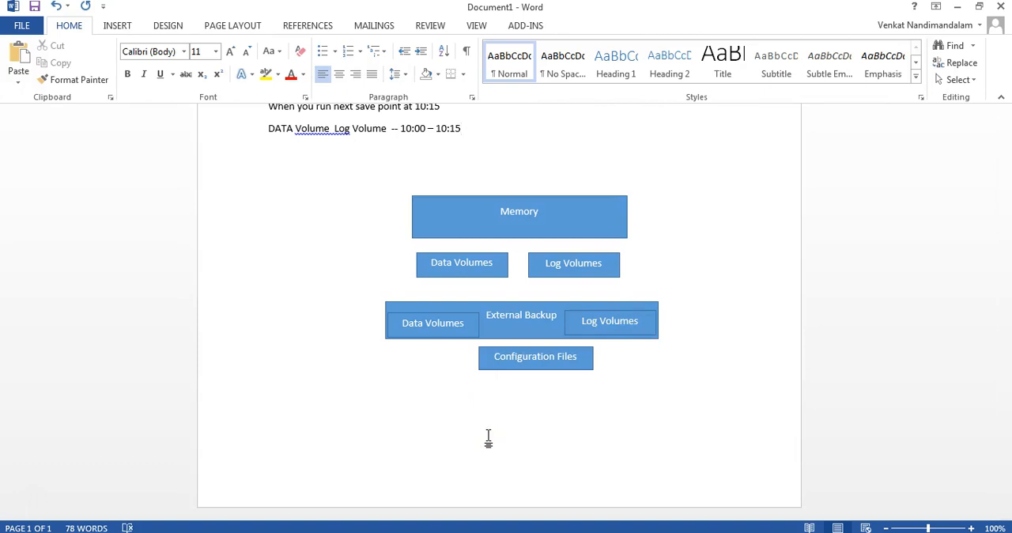
# - Switch to the SAP HANA backup and recovery presentation in PowerPoint and examine the persistent storage diagram on slide 6
pyautogui.click(181, 355)
pyautogui.click(93, 470)
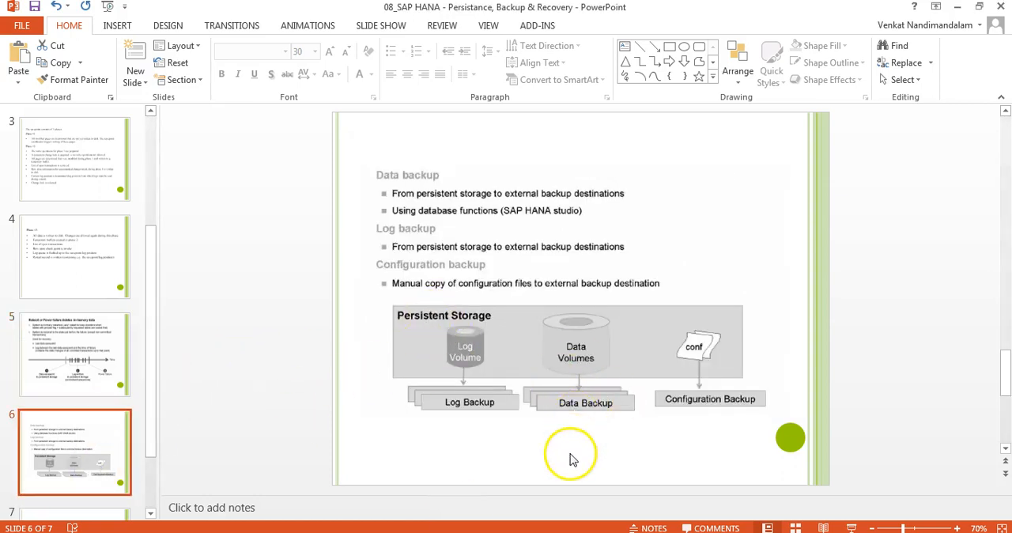
pyautogui.click(467, 344)
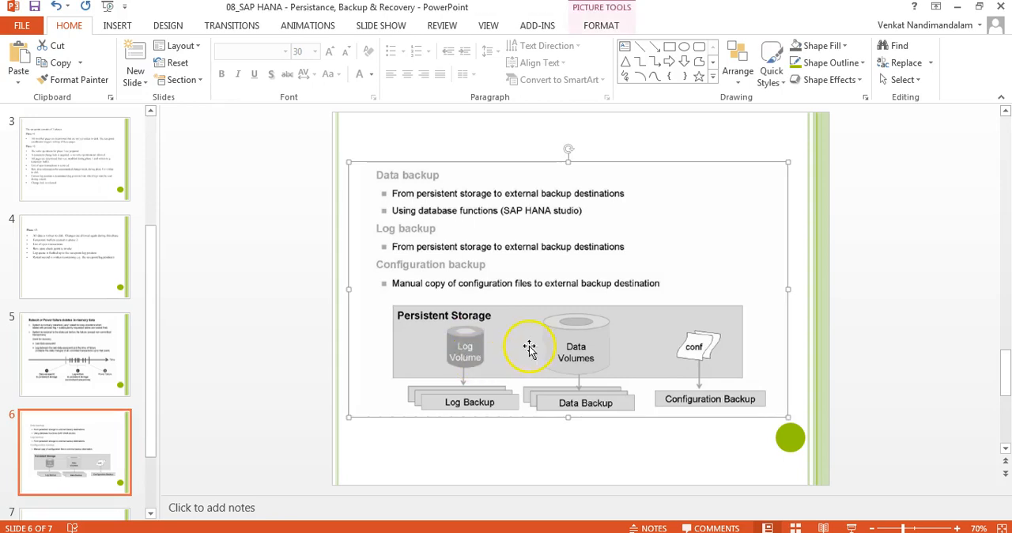
pyautogui.click(466, 348)
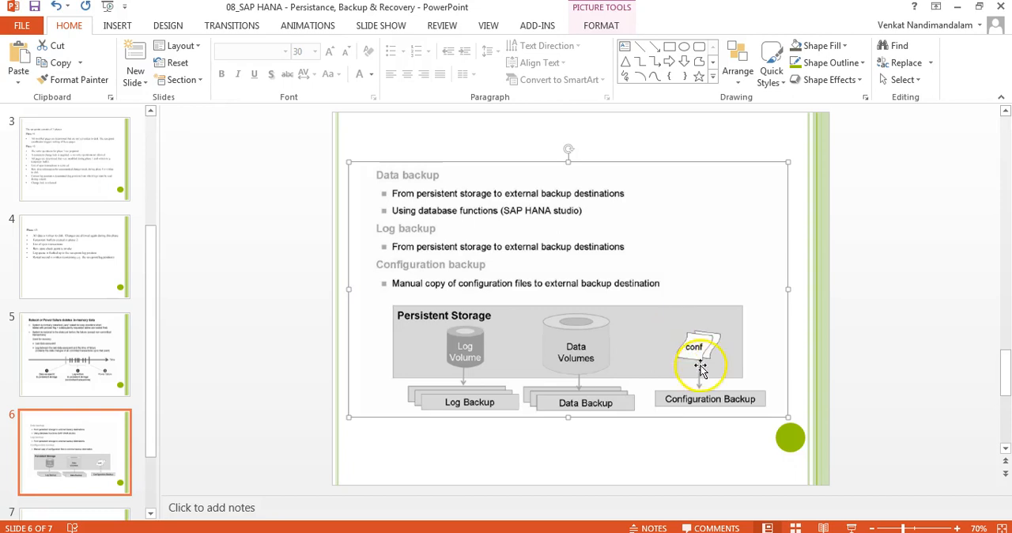
pyautogui.click(305, 361)
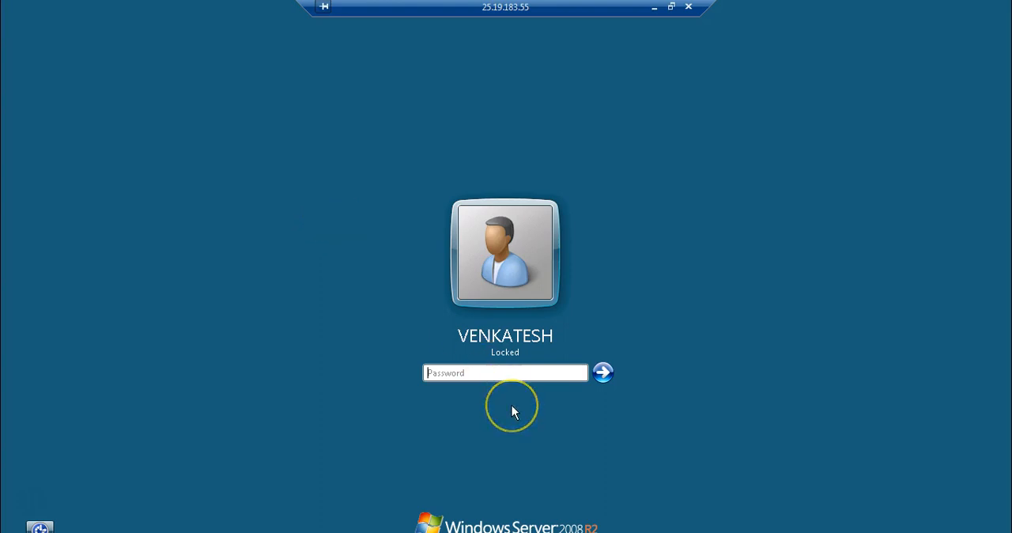
# - Switch to the remote desktop session running SAP HANA Studio by entering the account password
pyautogui.write('•••••••')
pyautogui.press('Return')
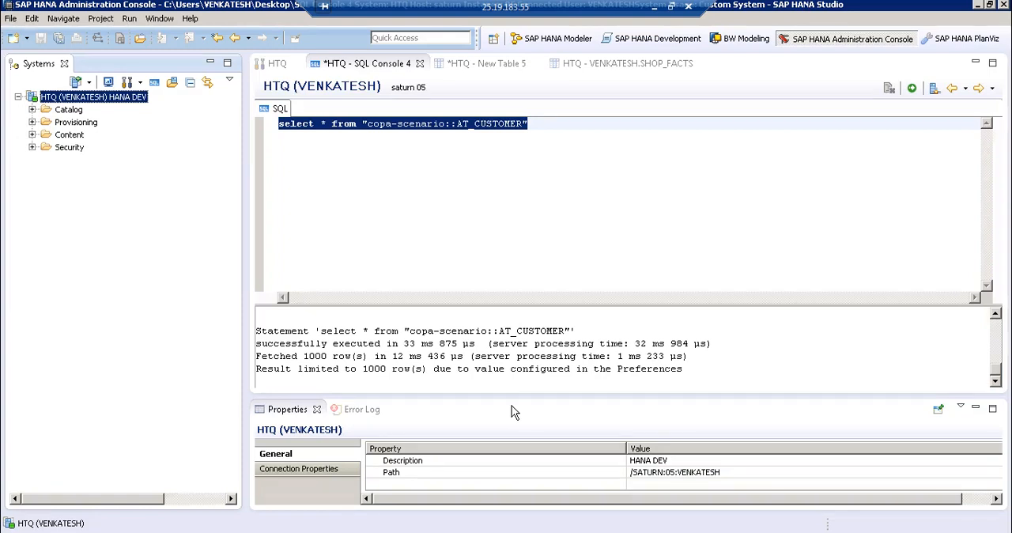
pyautogui.click(570, 128)
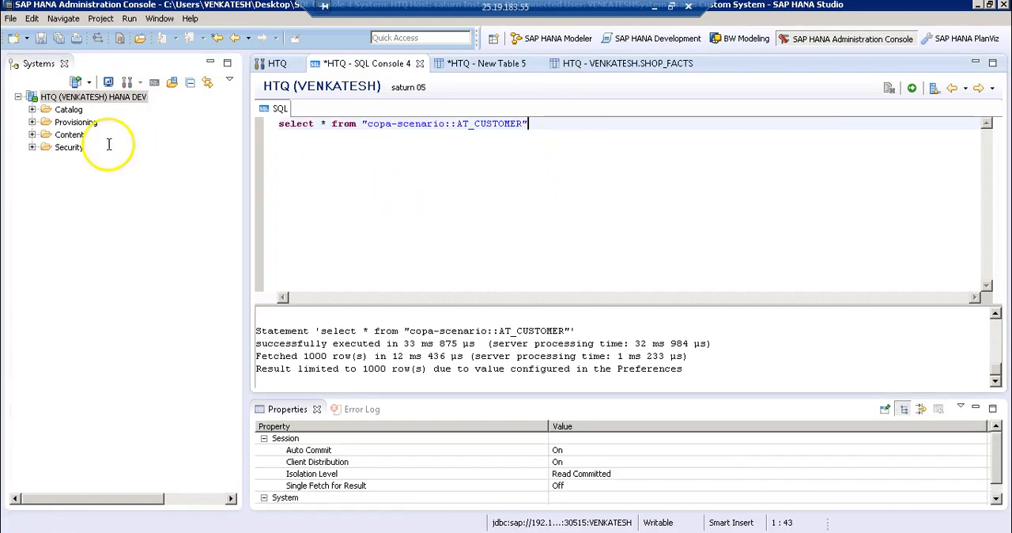
# - Try twice to open the Backup Console for the HTQ system in the Systems tree, dismissing the dialog each time
pyautogui.rightClick(75, 101)
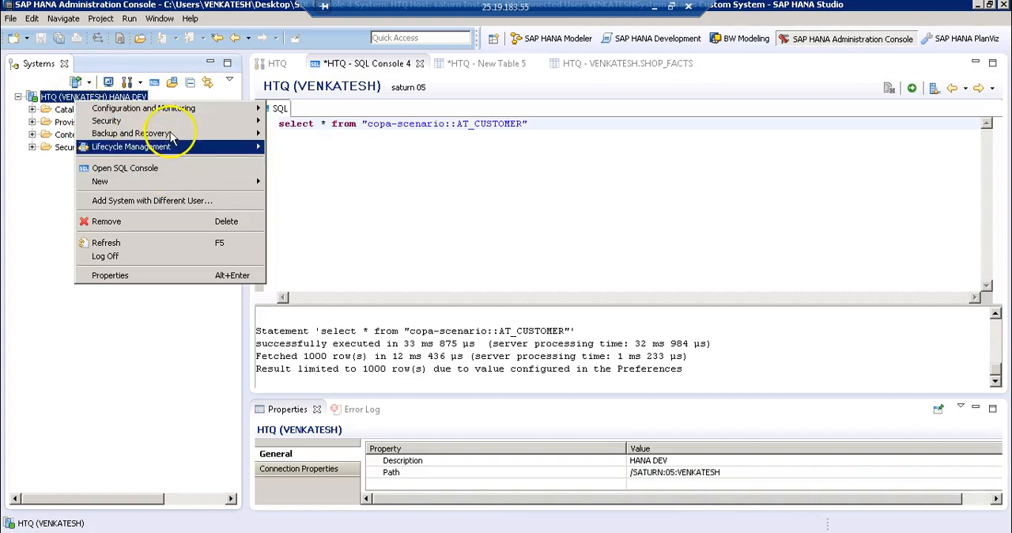
pyautogui.moveTo(183, 136)
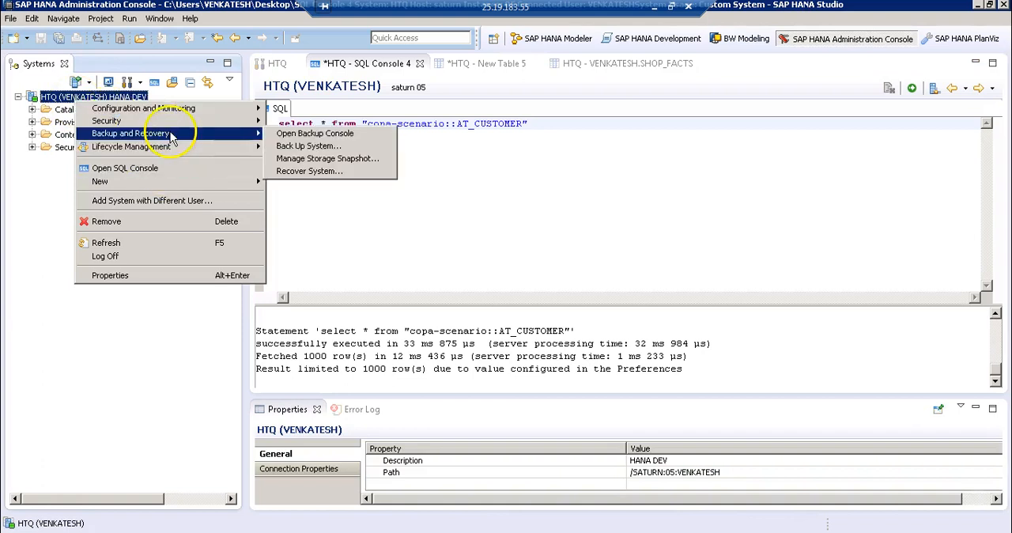
pyautogui.click(311, 134)
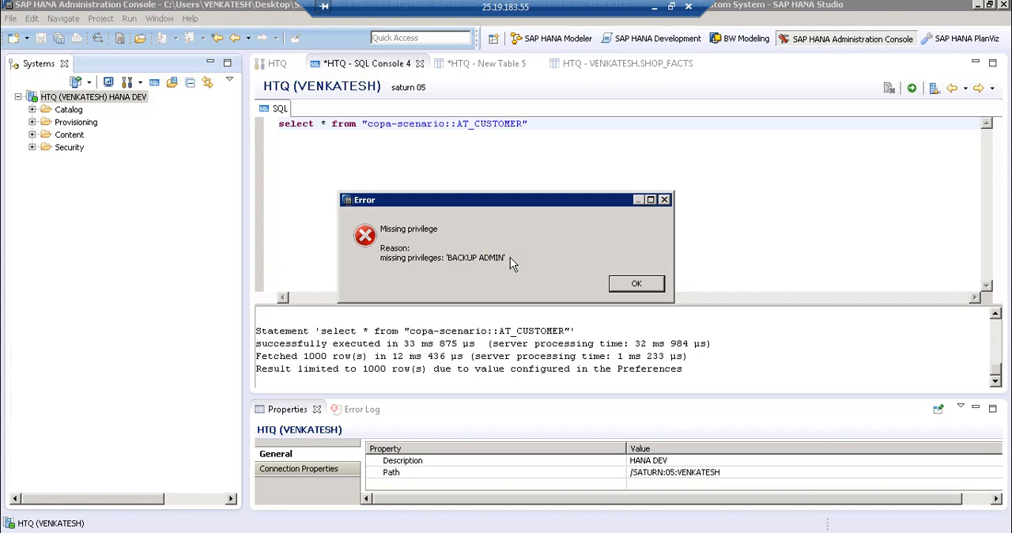
pyautogui.click(620, 283)
pyautogui.click(111, 98)
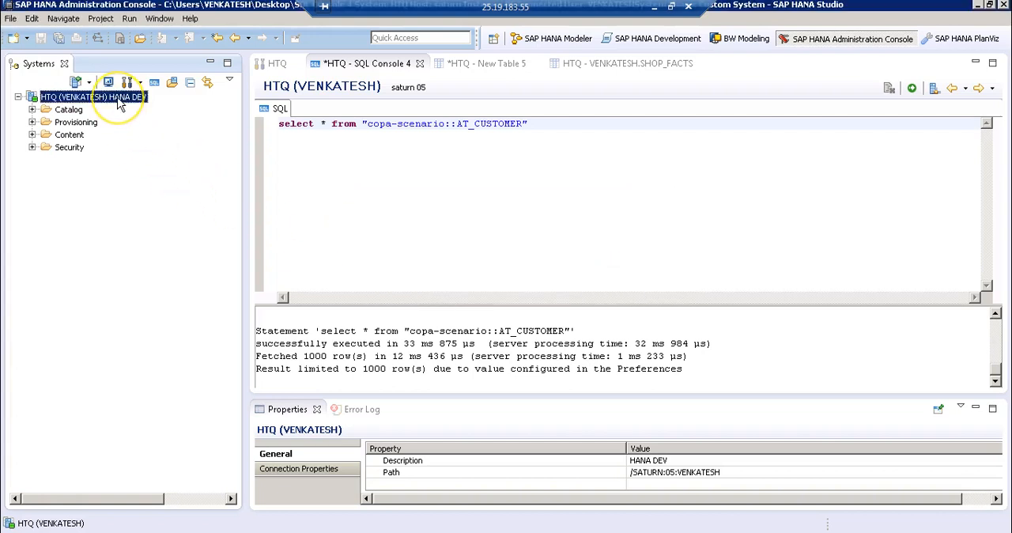
pyautogui.rightClick(118, 105)
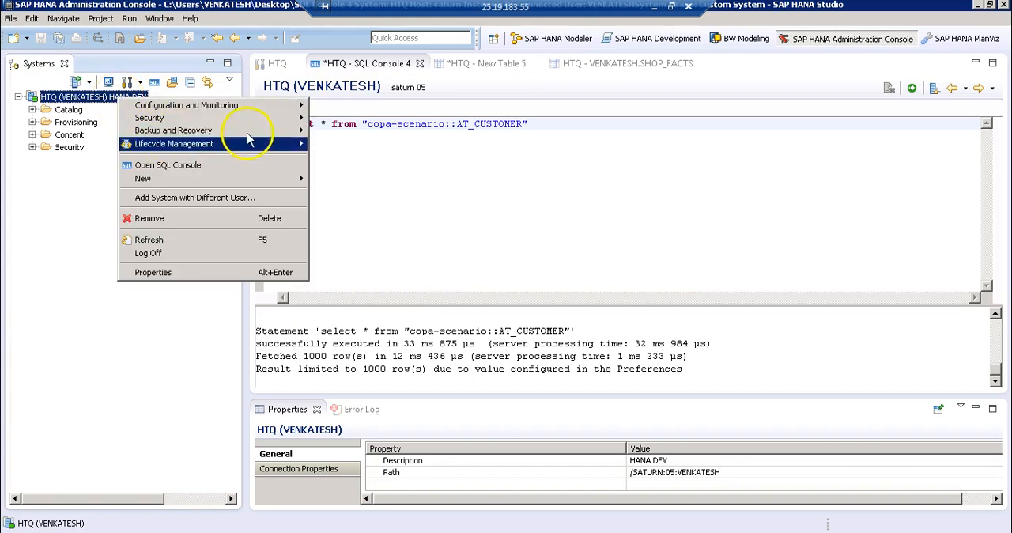
pyautogui.moveTo(272, 130)
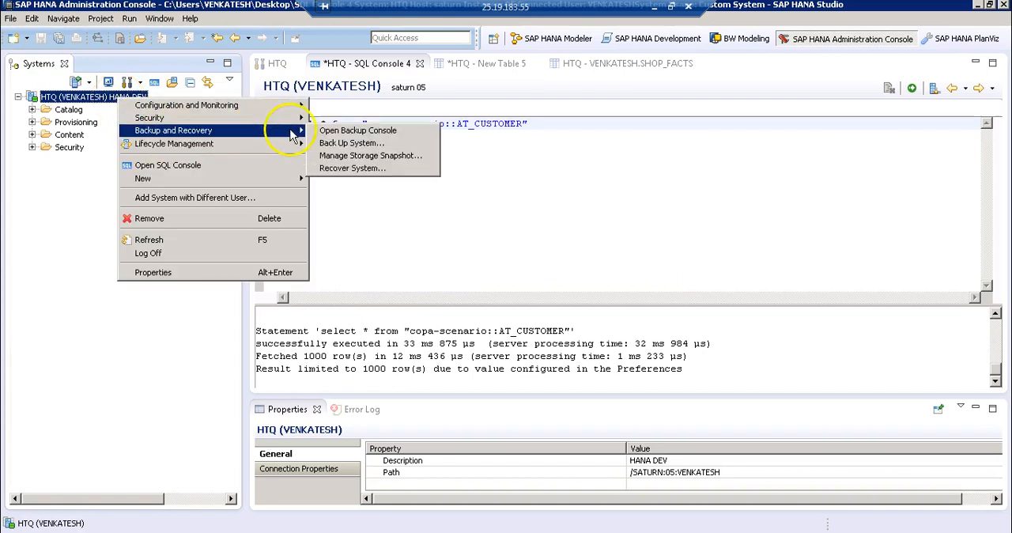
pyautogui.click(332, 131)
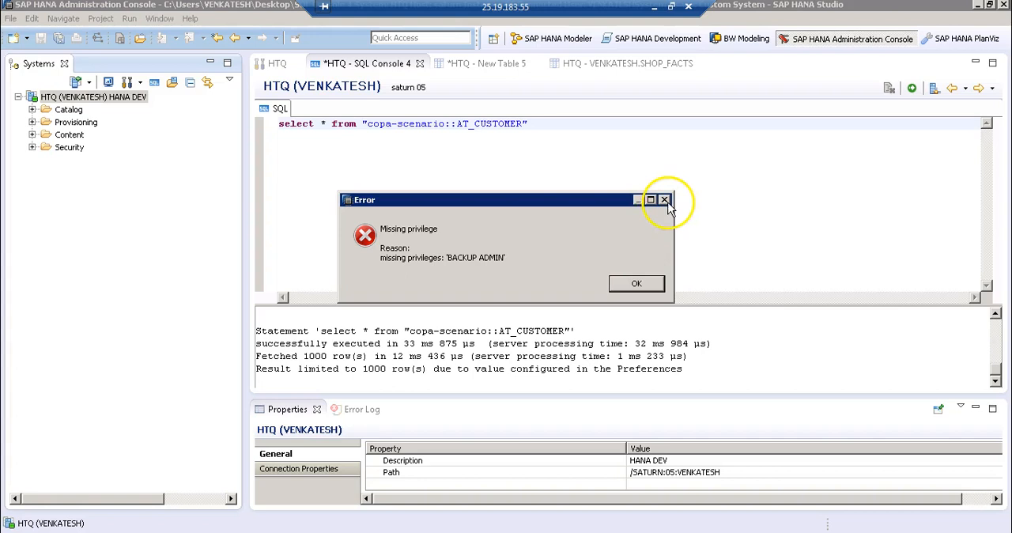
pyautogui.press('Return')
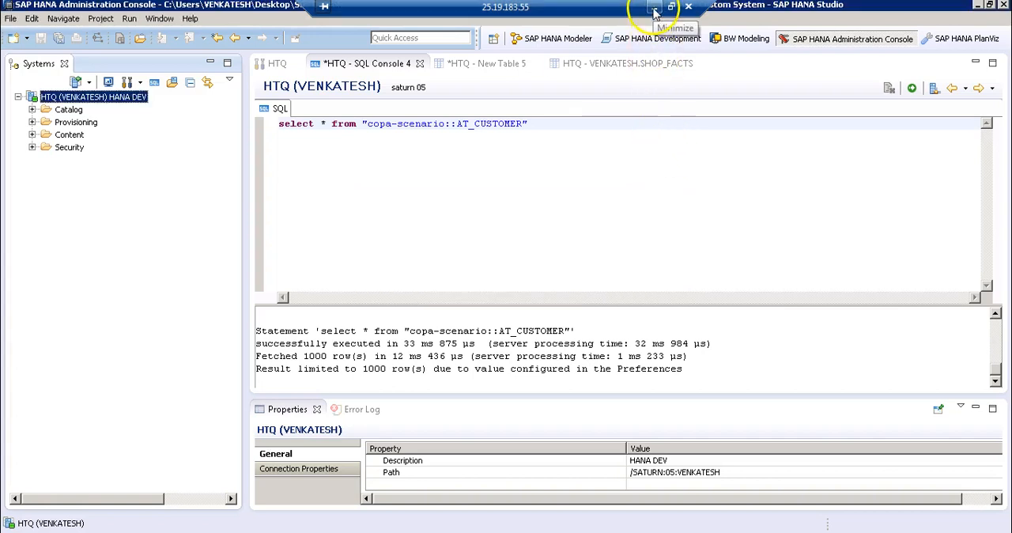
# - Review the Backup and Recovery commands offered for the HTQ system without running any of them
pyautogui.rightClick(97, 98)
pyautogui.moveTo(255, 128)
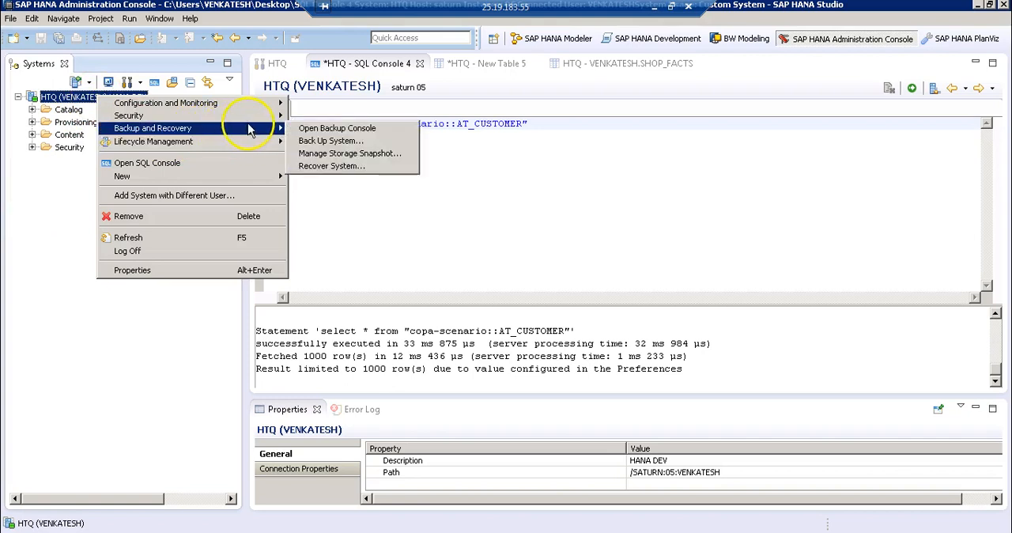
pyautogui.click(348, 192)
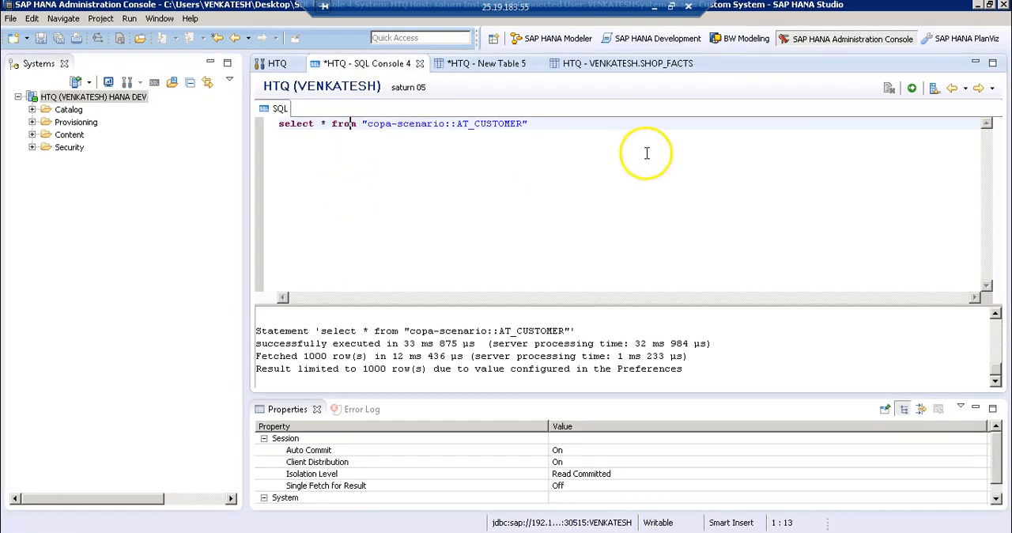
# - Switch to the SAP HANA backup and recovery presentation in PowerPoint and examine the disk failure timeline on slide 7
pyautogui.click(655, 7)
pyautogui.moveTo(149, 435); pyautogui.dragTo(149, 479)
pyautogui.click(109, 457)
pyautogui.click(244, 389)
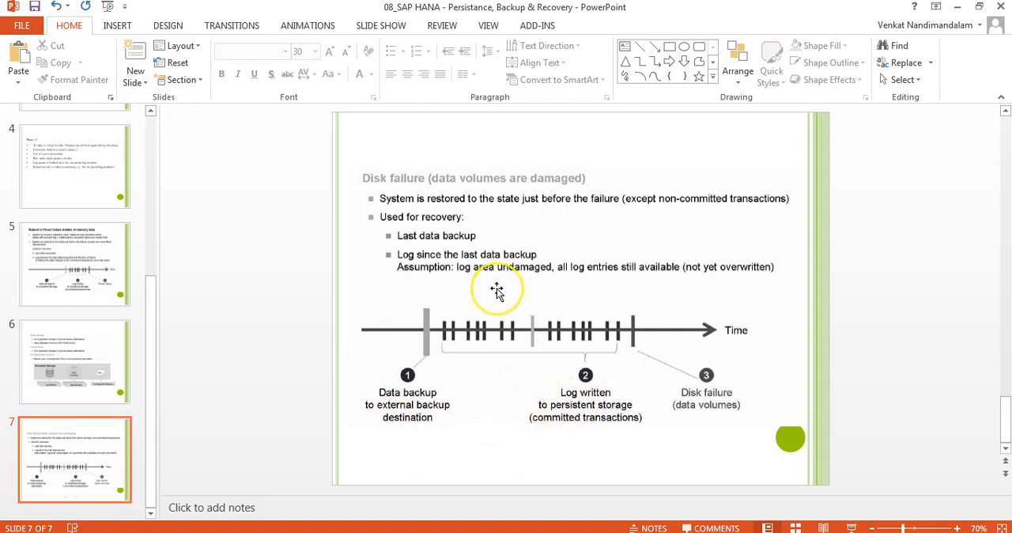
pyautogui.moveTo(151, 355); pyautogui.dragTo(156, 173)
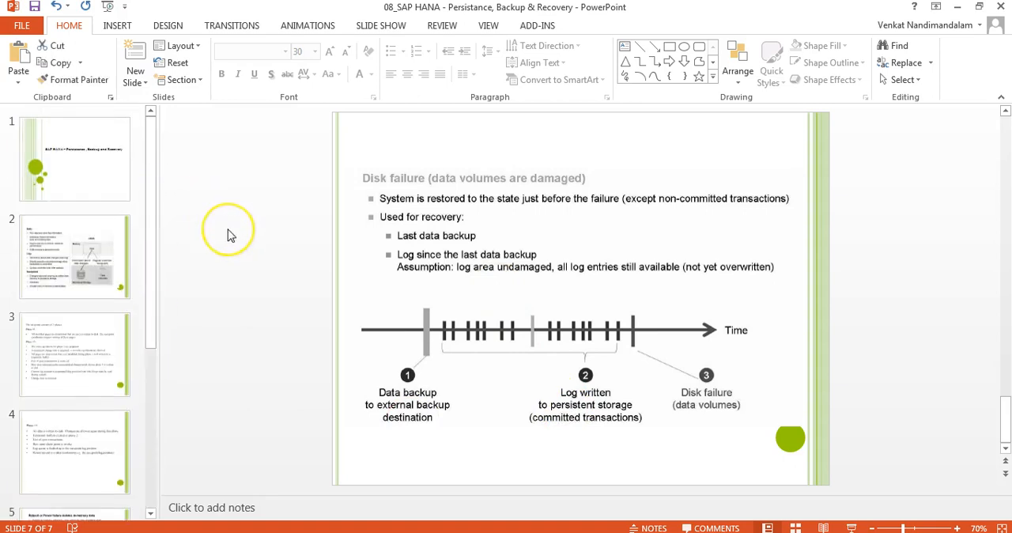